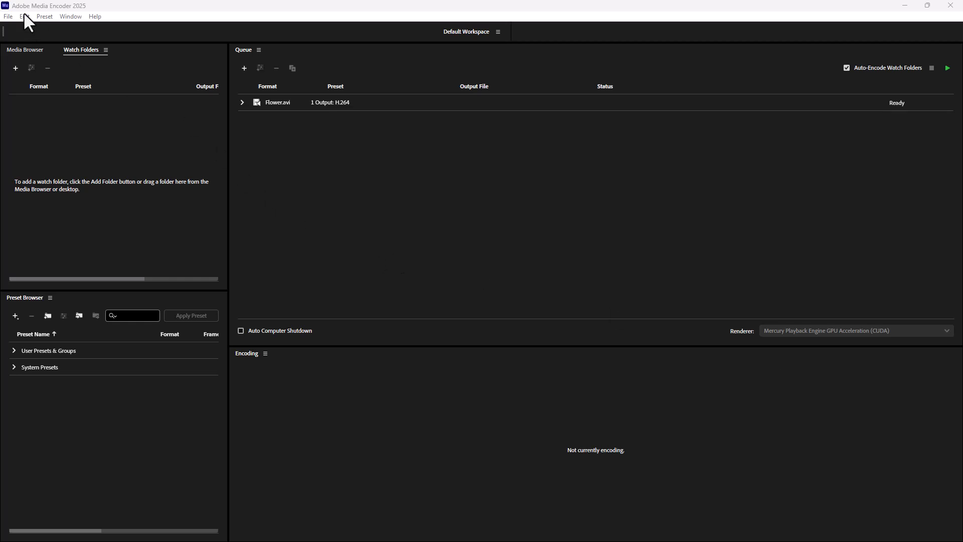
click(40, 16)
mouse_move(80, 18)
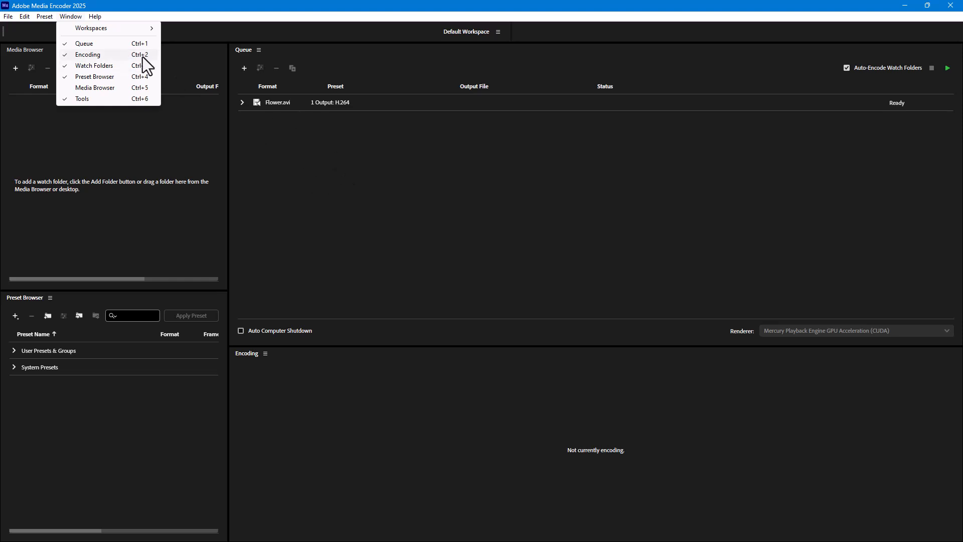
click(326, 147)
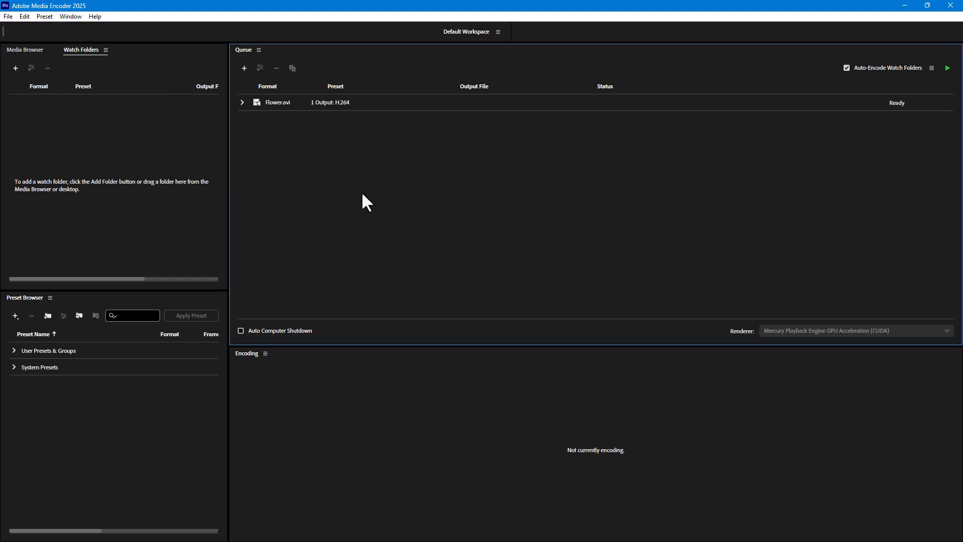
- Hide the Queue and Encoding panels and bring both back
key(ctrl+1)
key(ctrl+2)
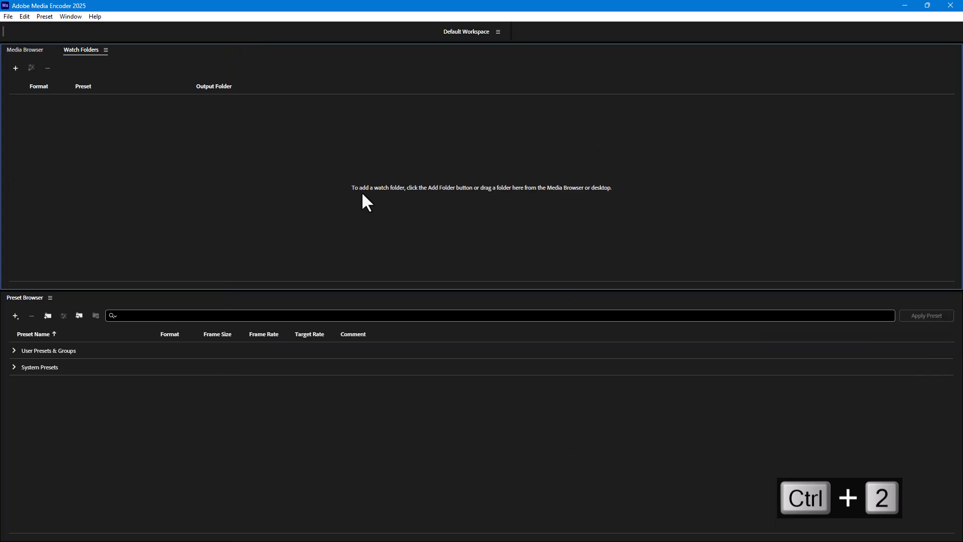
key(ctrl+1)
key(ctrl+2)
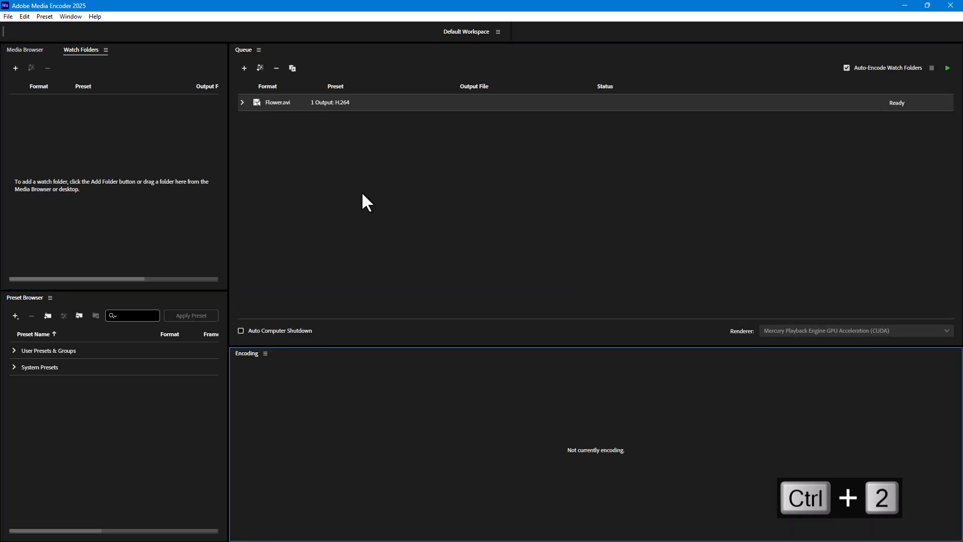
- Open the settings for a new encoding preset and close them without saving
click(40, 18)
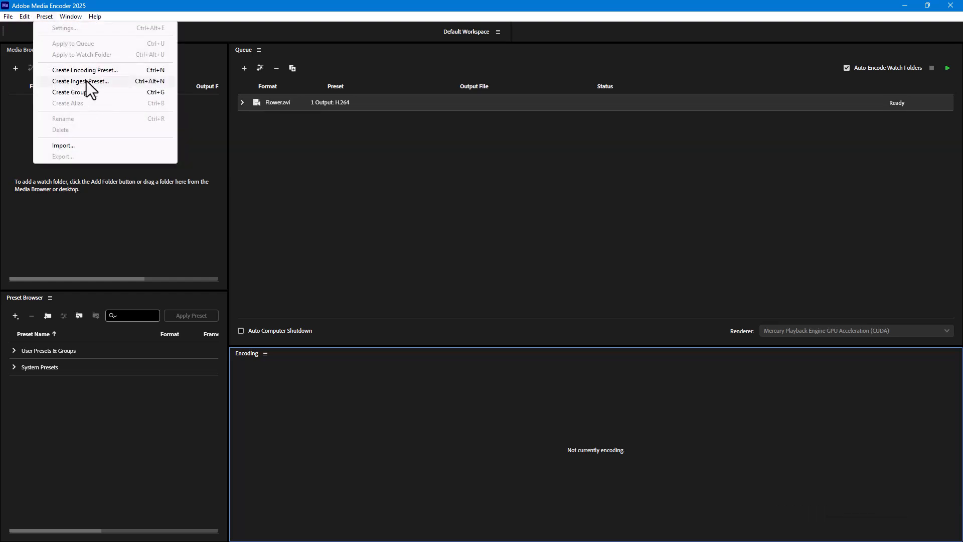
click(295, 169)
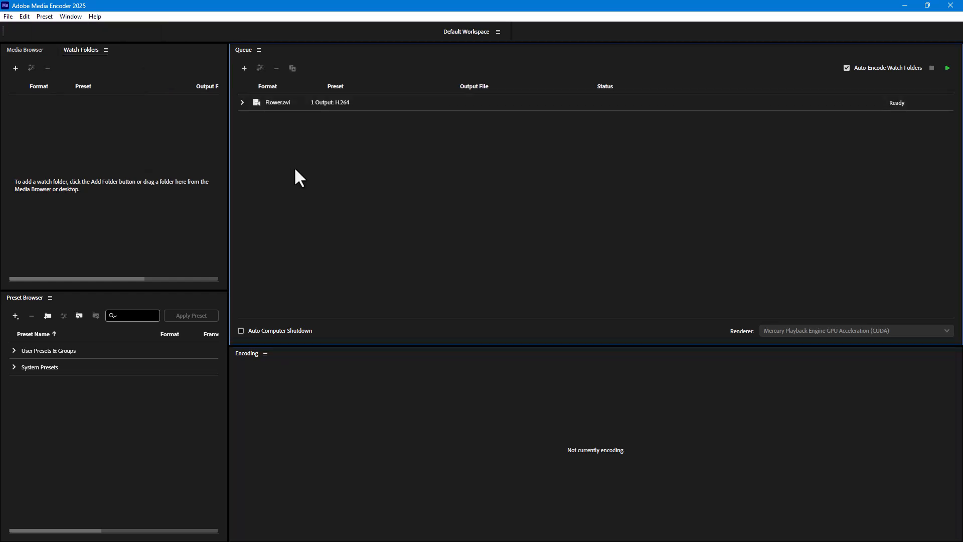
key(ctrl+n)
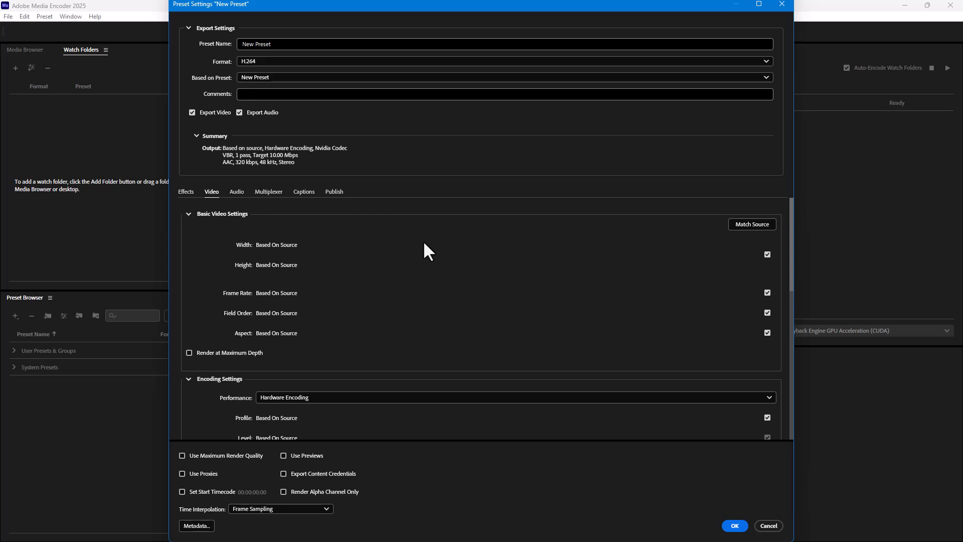
click(780, 5)
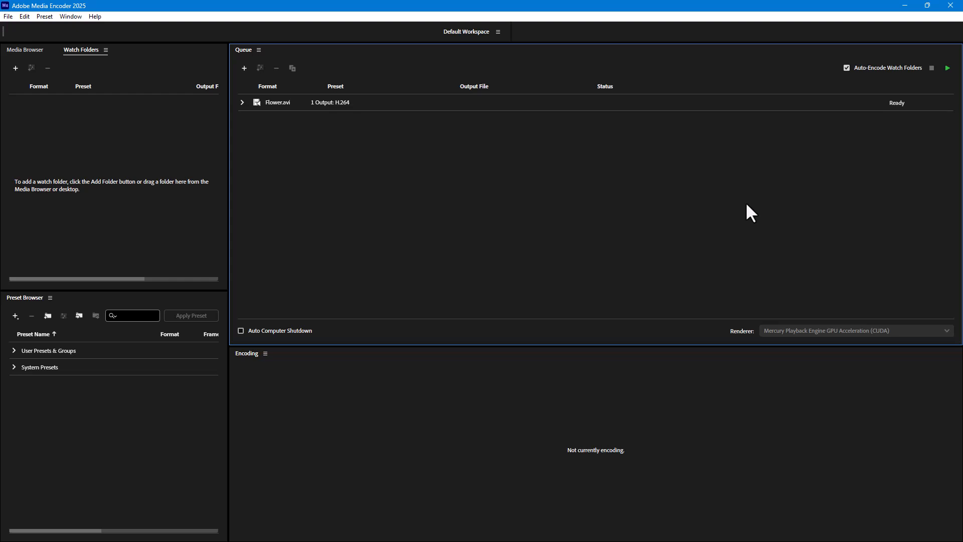
- Open the keyboard shortcut settings and expand the Workspace, Window, Queue and Preset command groups
click(24, 16)
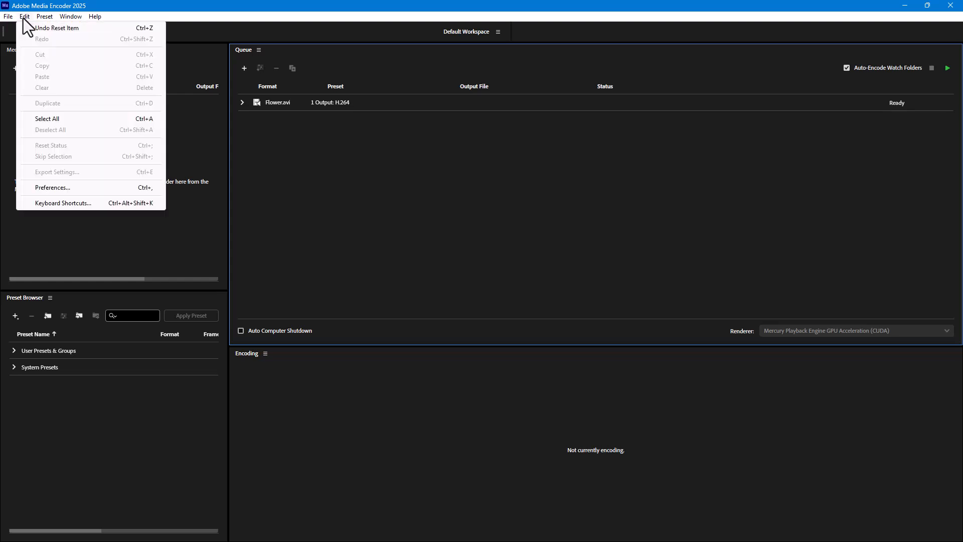
click(69, 204)
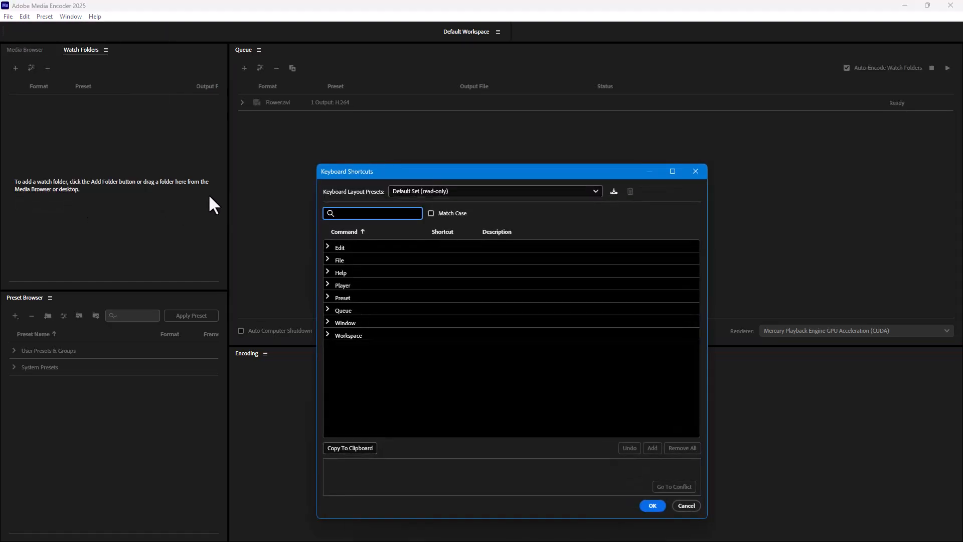
click(327, 335)
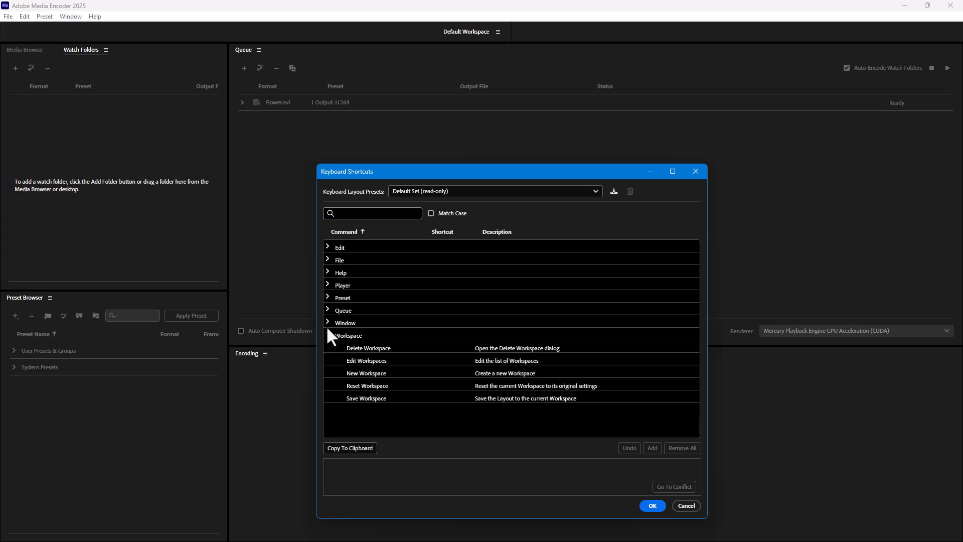
click(326, 322)
click(326, 311)
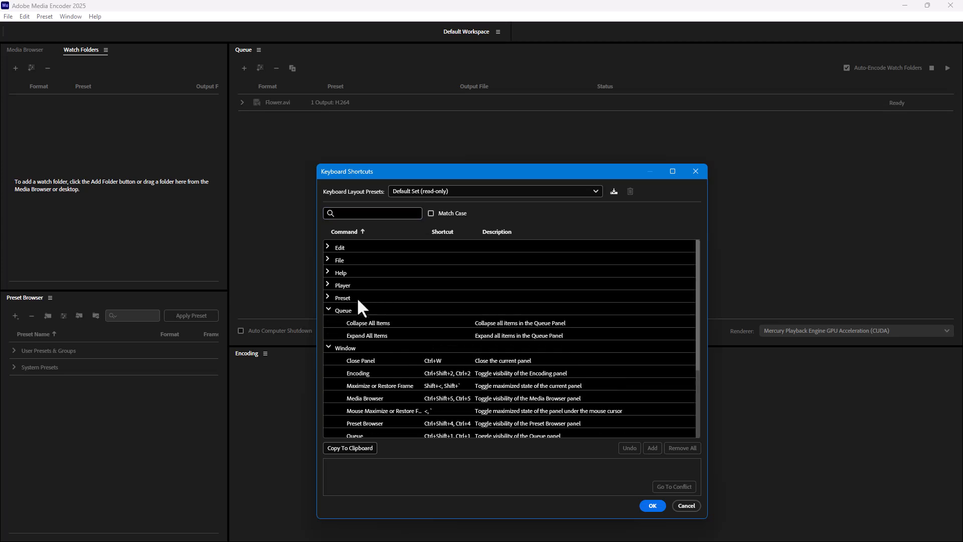
click(327, 298)
scroll(434, 315, down, 1)
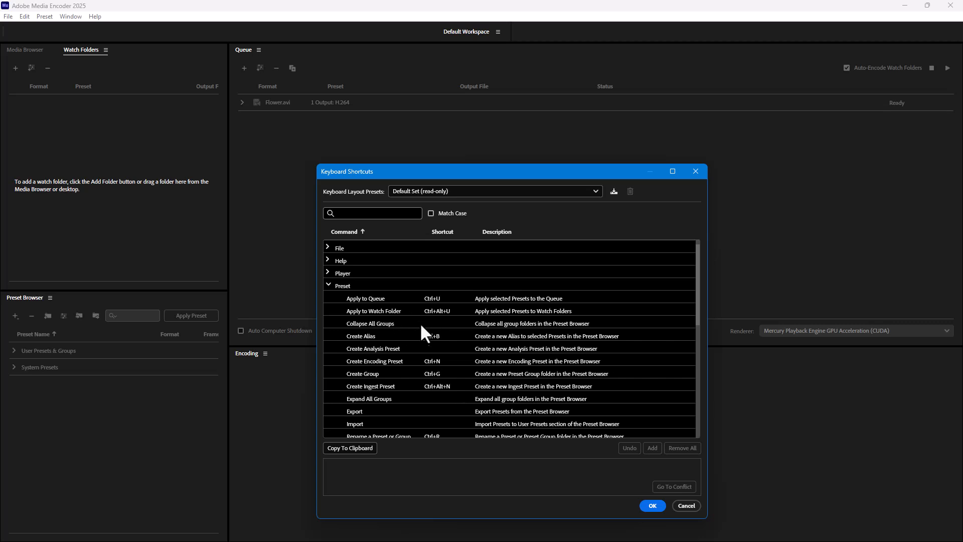
- Try Ctrl+6 as the shortcut for the Collapse All Groups command in the Preset group
click(418, 322)
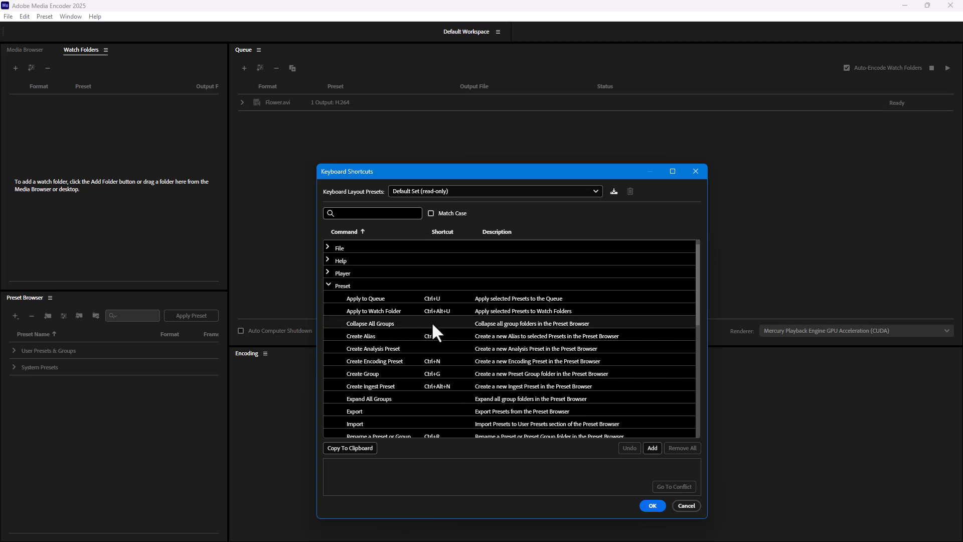
click(433, 325)
key(ctrl+6)
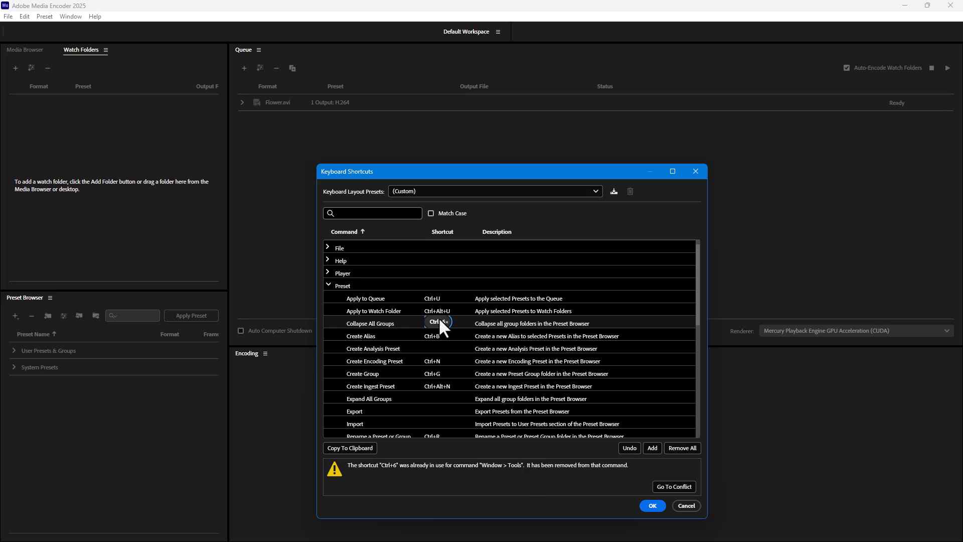
- Set the shortcut of Collapse All Groups to Ctrl+Alt+C and accept the keyboard settings
key(ctrl+c)
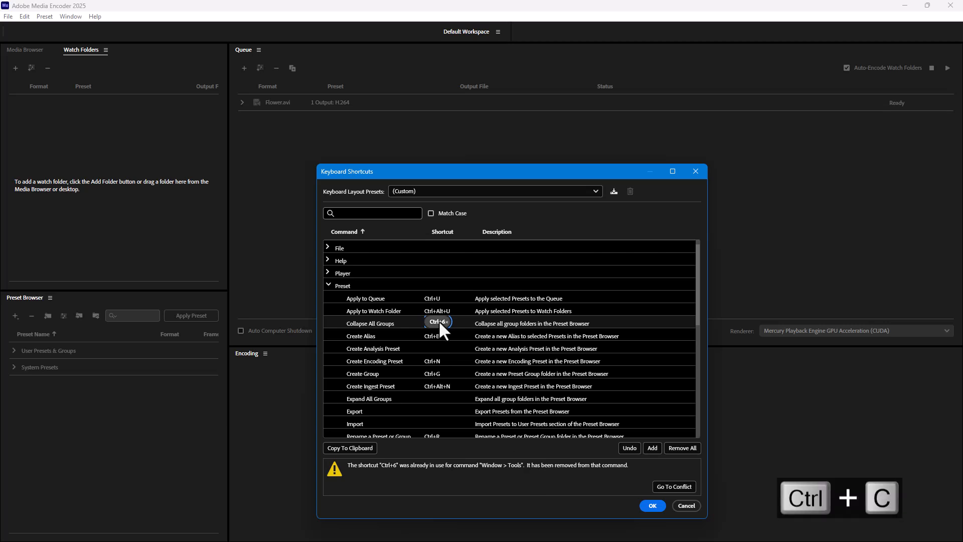
key(ctrl+v)
key(ctrl+alt+v)
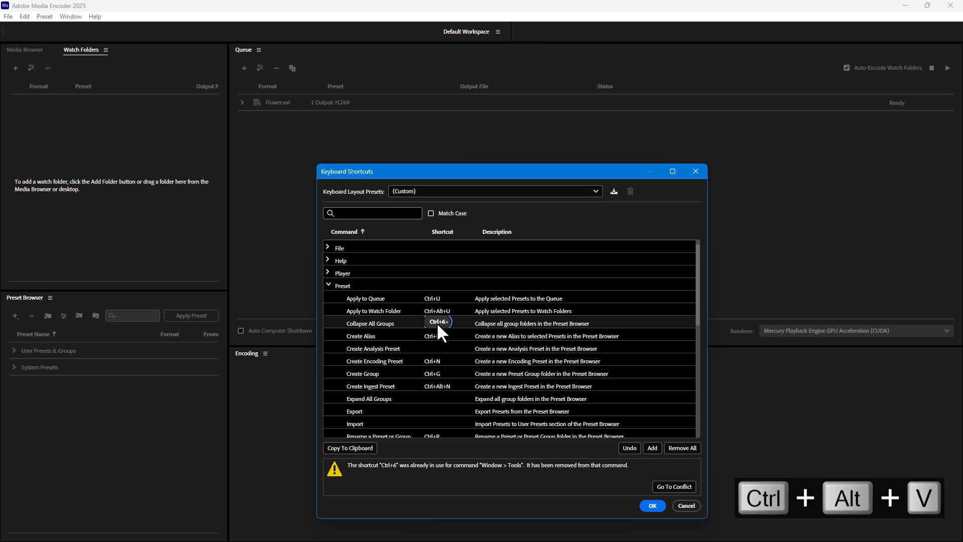
key(ctrl+alt+v)
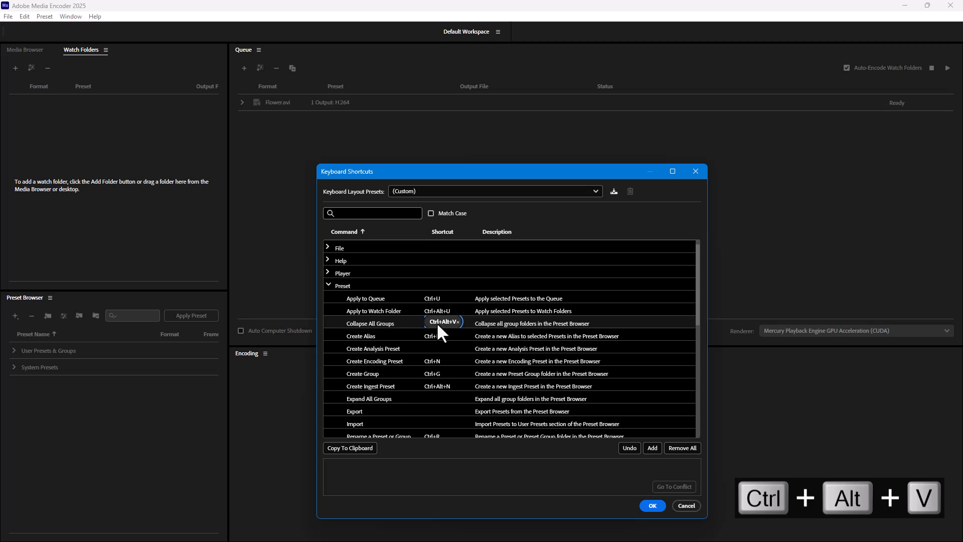
key(ctrl+alt+c)
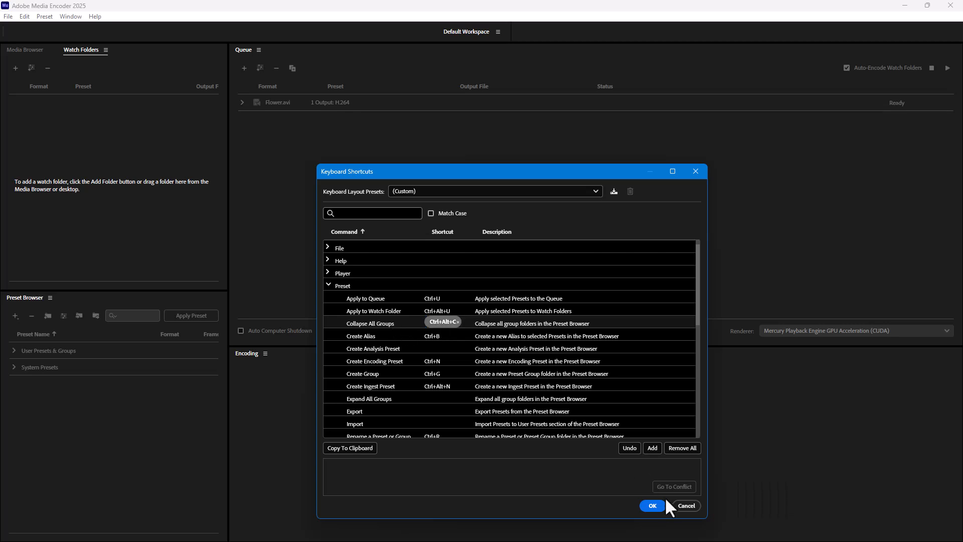
click(652, 505)
- Expand the user and system presets in the Preset Browser, and collapse all groups with the newly assigned shortcut
click(9, 367)
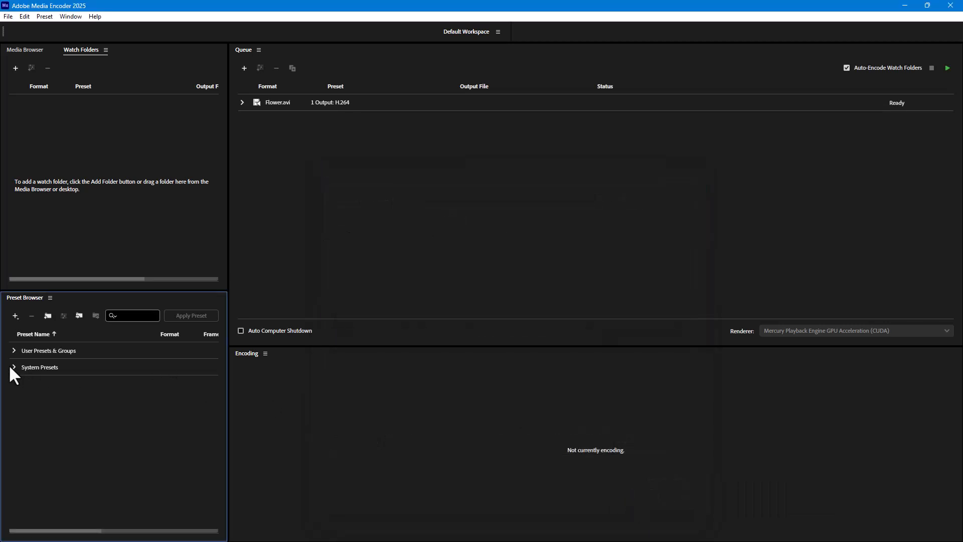
click(14, 367)
click(14, 351)
scroll(43, 464, down, 2)
click(27, 468)
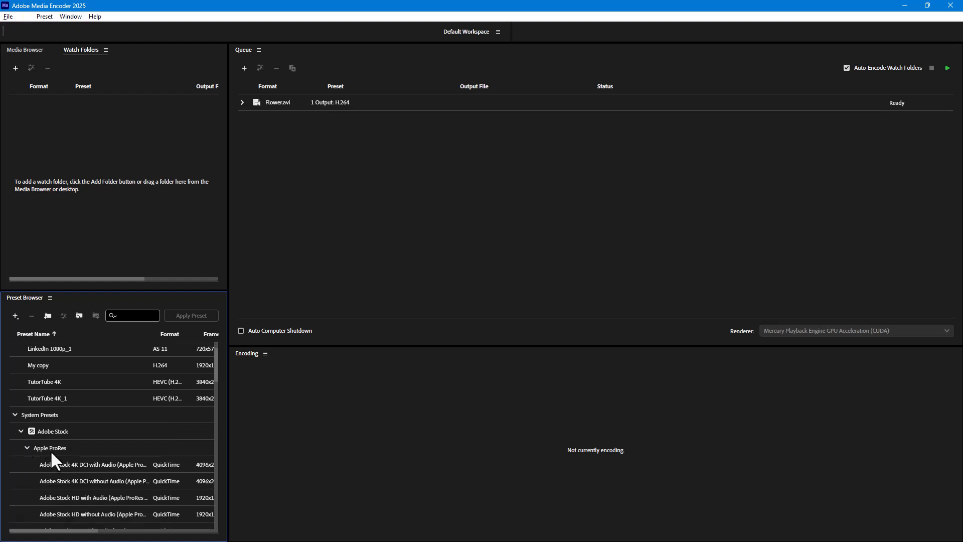
key(ctrl+alt+c)
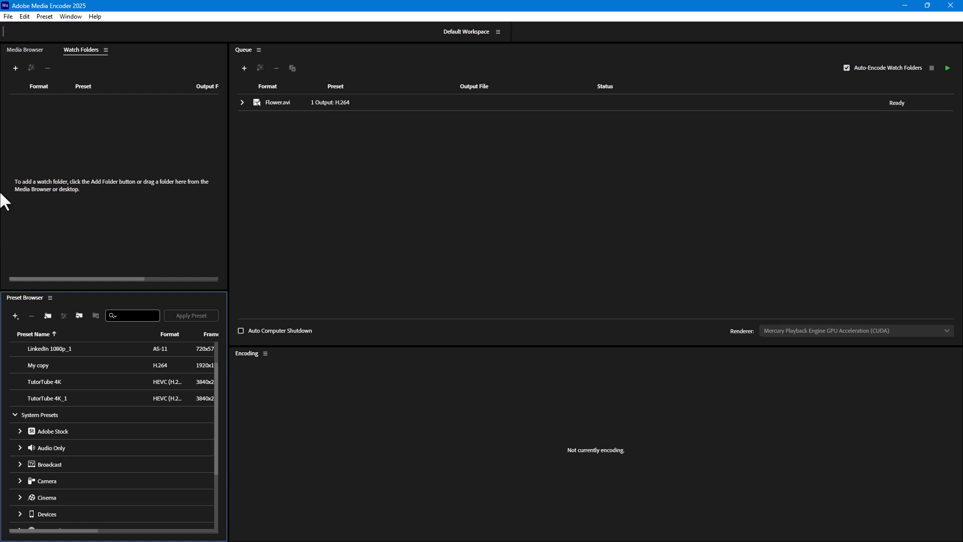
- Reopen the keyboard shortcut settings and save the custom layout as a preset named tutortube
click(24, 13)
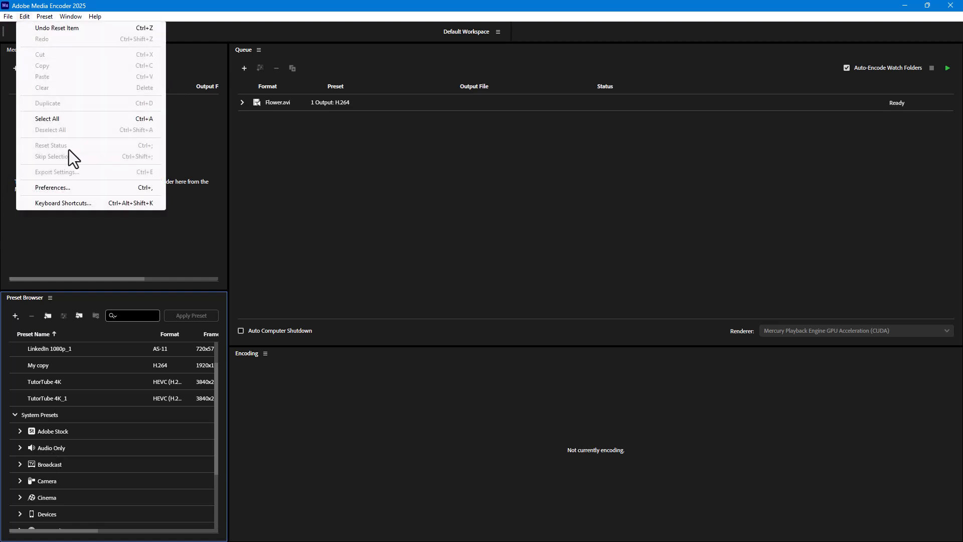
click(69, 200)
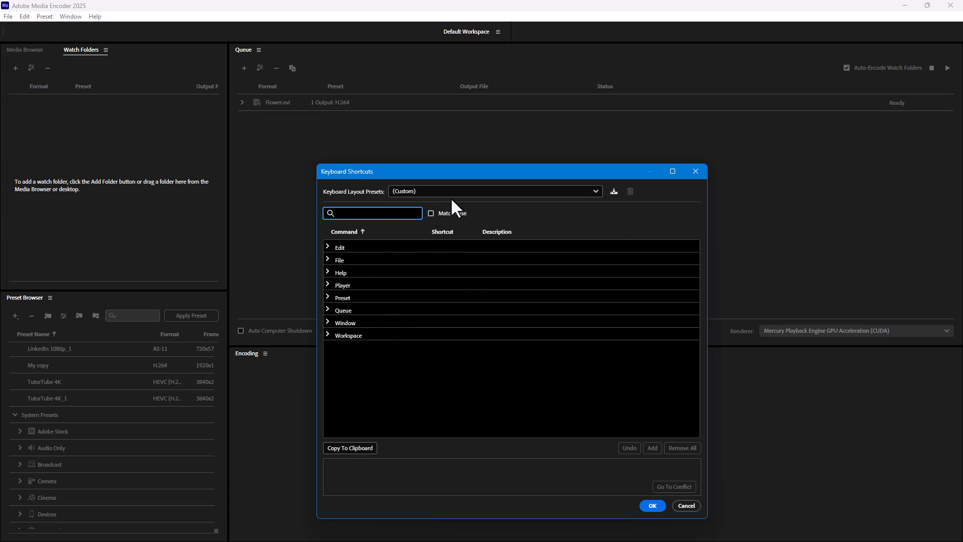
click(467, 190)
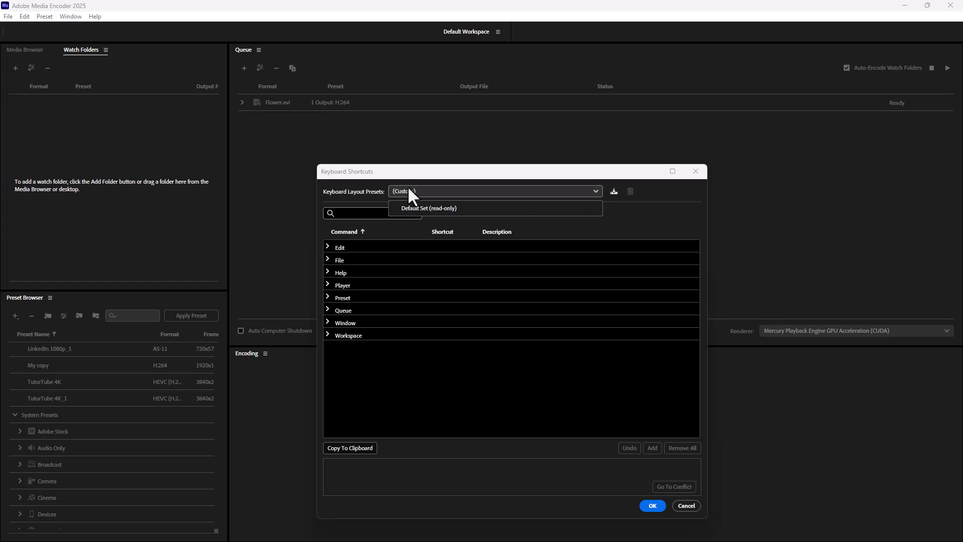
click(615, 192)
click(614, 191)
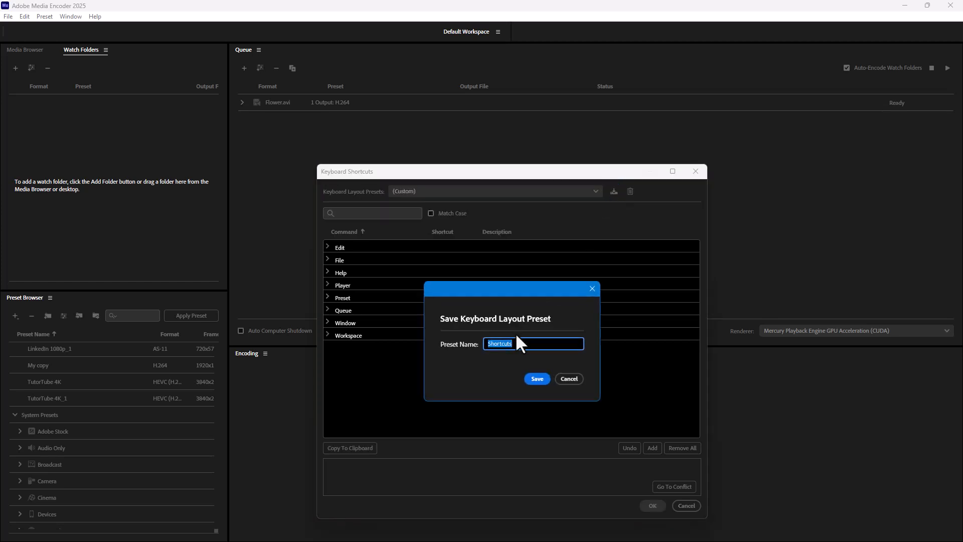
text(tutortube)
click(536, 379)
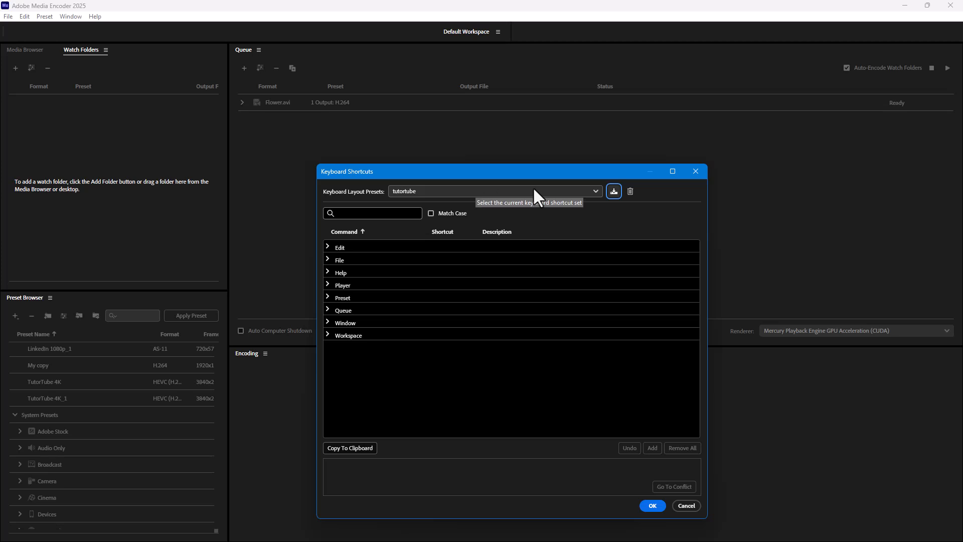
- Switch the keyboard layout preset to Default Set (read-only) and back to tutortube
click(552, 190)
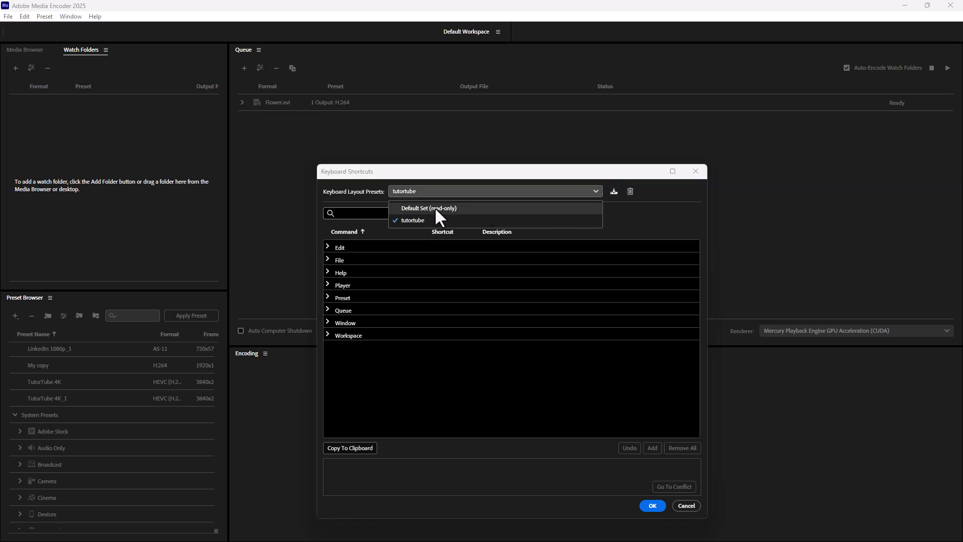
click(441, 207)
click(445, 191)
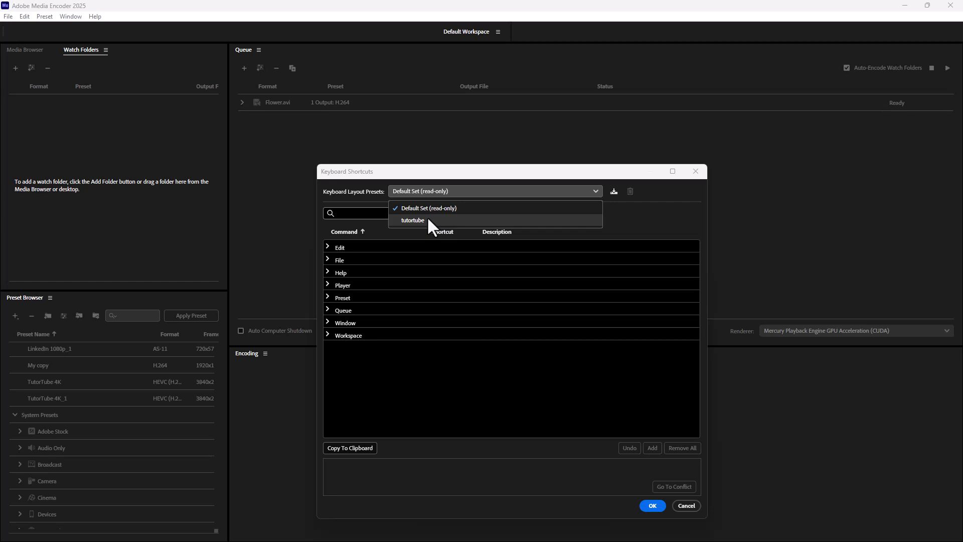
click(414, 221)
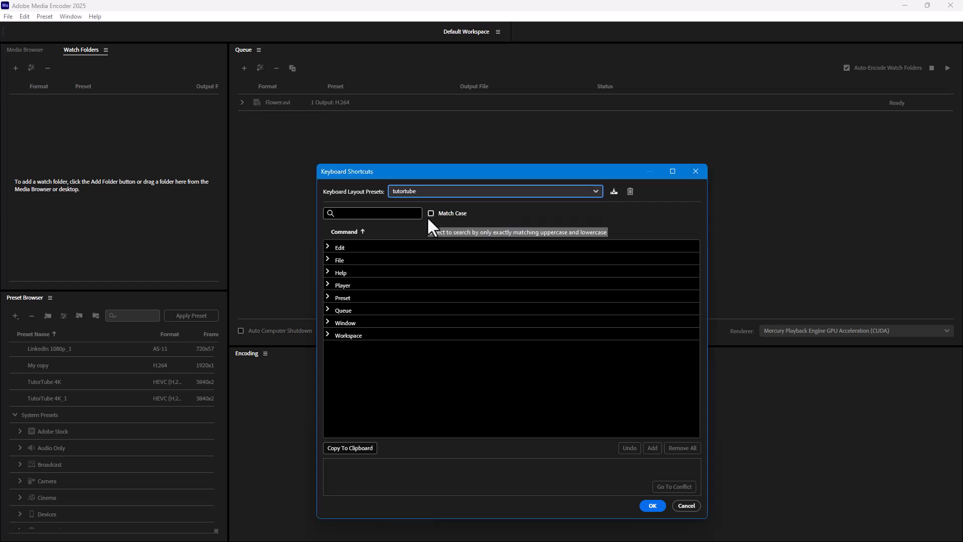
- Assign Ctrl+Alt+6 to Expand All Groups in the Preset commands, and undo the assignment
click(328, 296)
scroll(501, 347, down, 3)
click(420, 350)
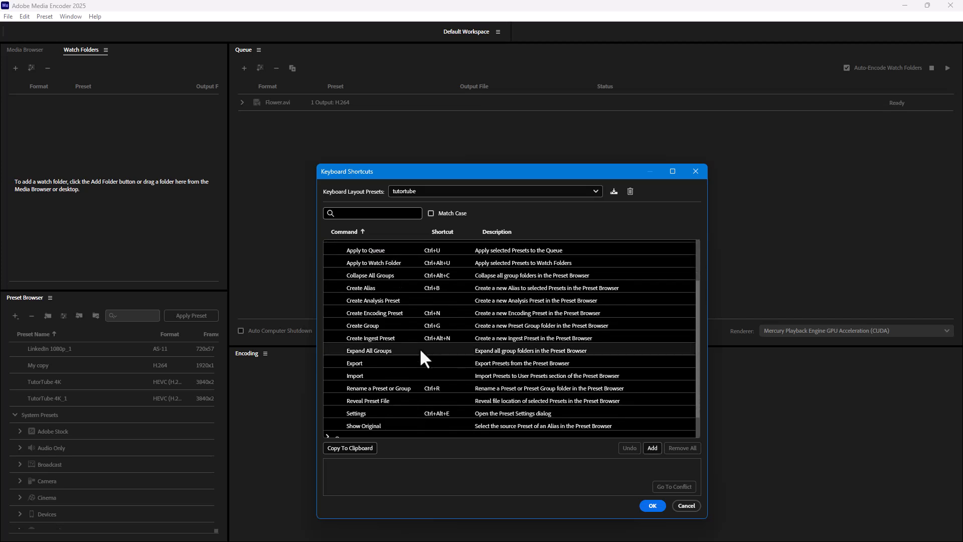
click(648, 447)
key(ctrl+alt+6)
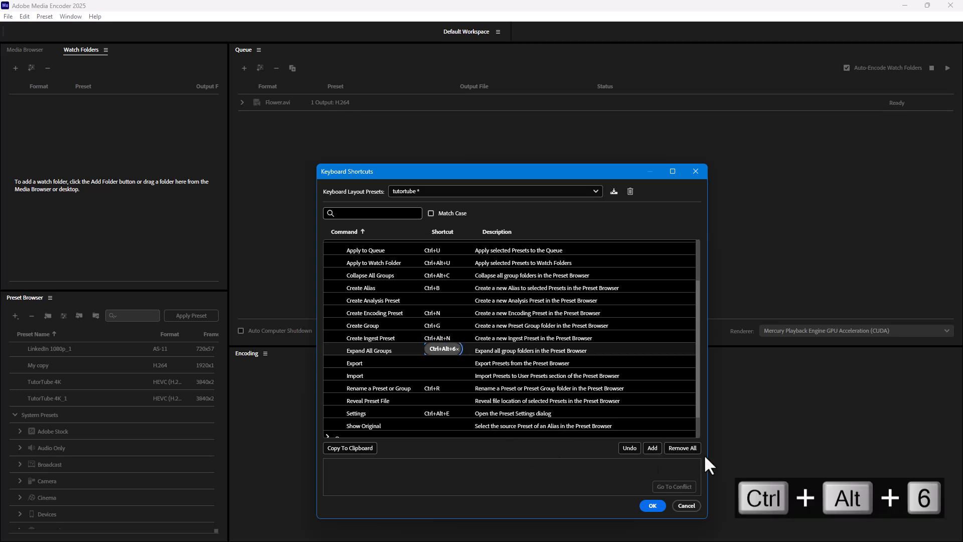
click(630, 448)
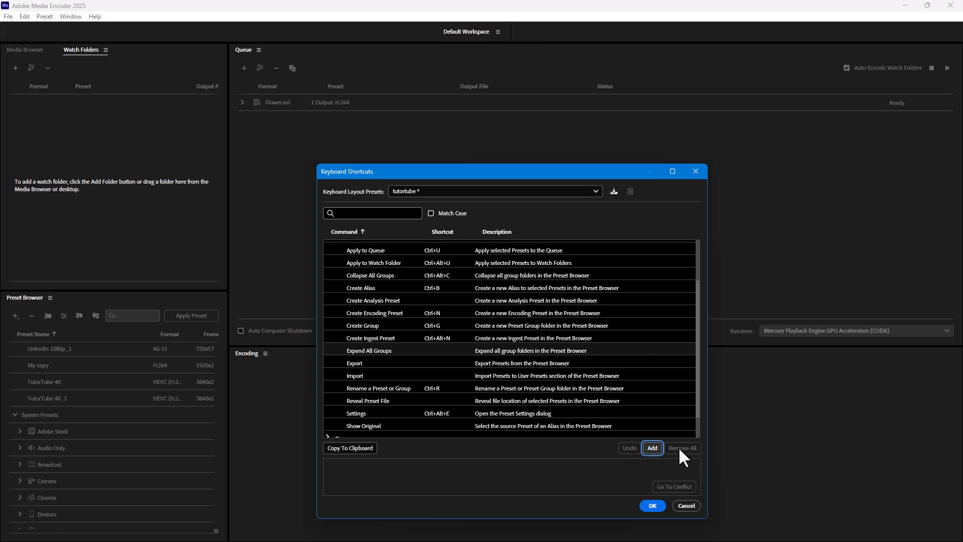
- Assign Ctrl+Alt+S to Expand All Groups and remove the shortcut from Create Encoding Preset
click(441, 350)
key(ctrl+alt+6)
click(435, 312)
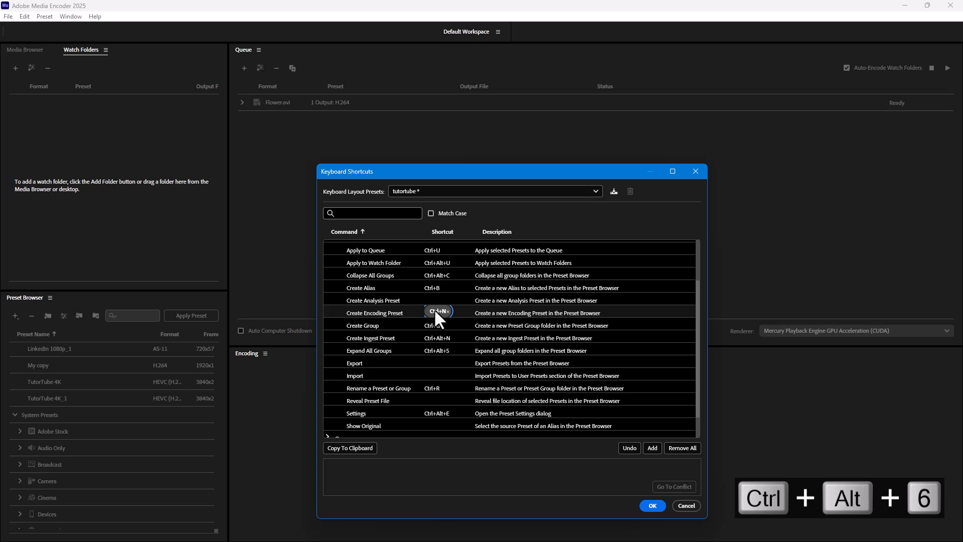
click(447, 311)
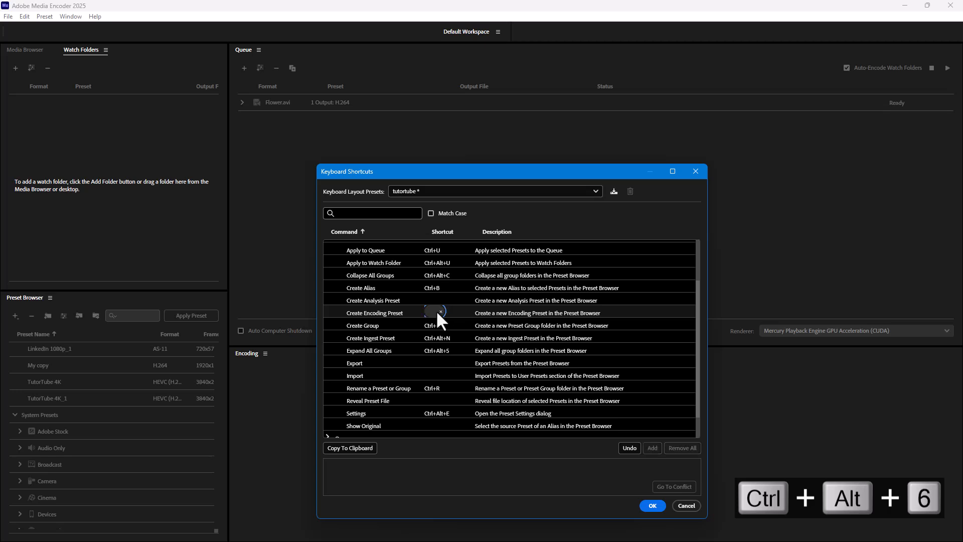
- Assign Ctrl+Alt+7 to Create Encoding Preset, and remove all shortcuts from that command
key(ctrl+alt+7)
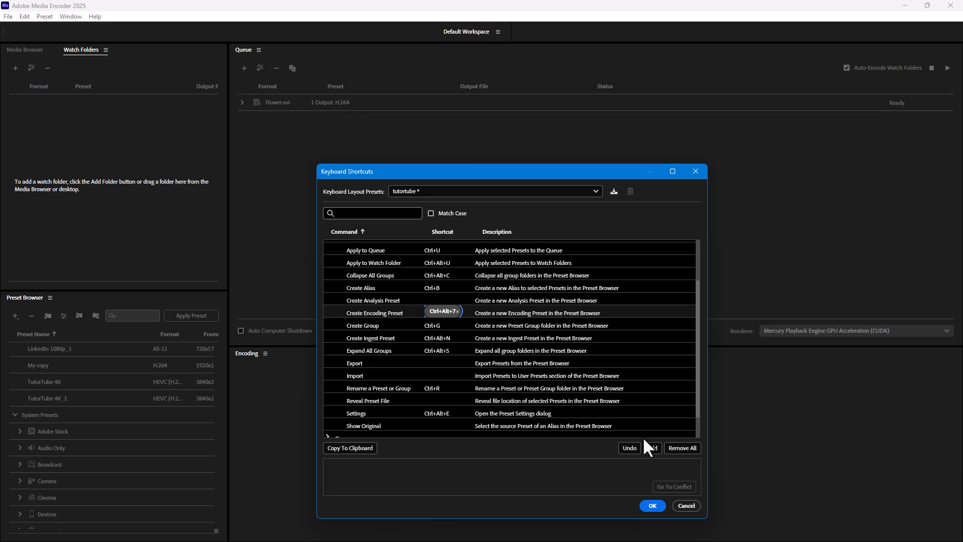
click(683, 447)
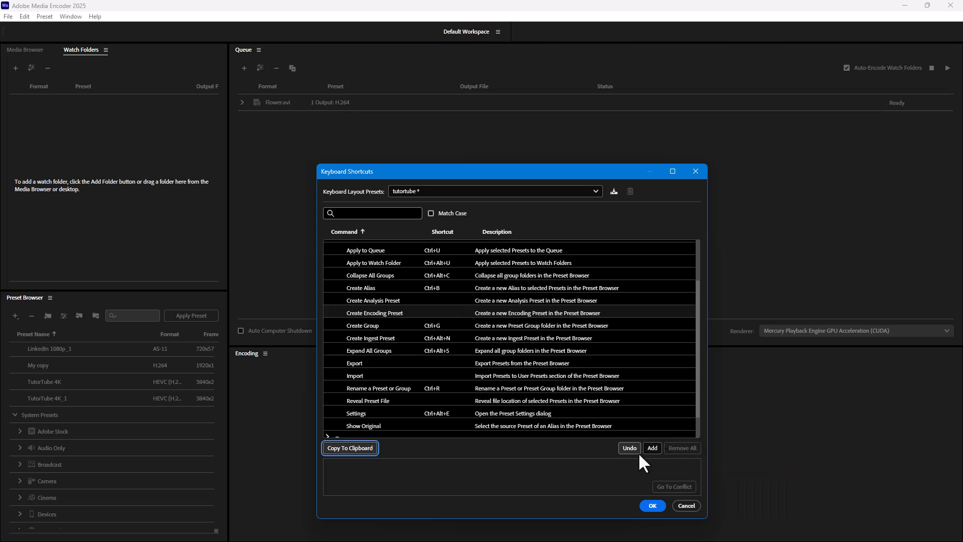
- Switch the keyboard layout preset to Default Set (read-only) without saving the modified tutortube set, and apply the shortcut settings
click(453, 191)
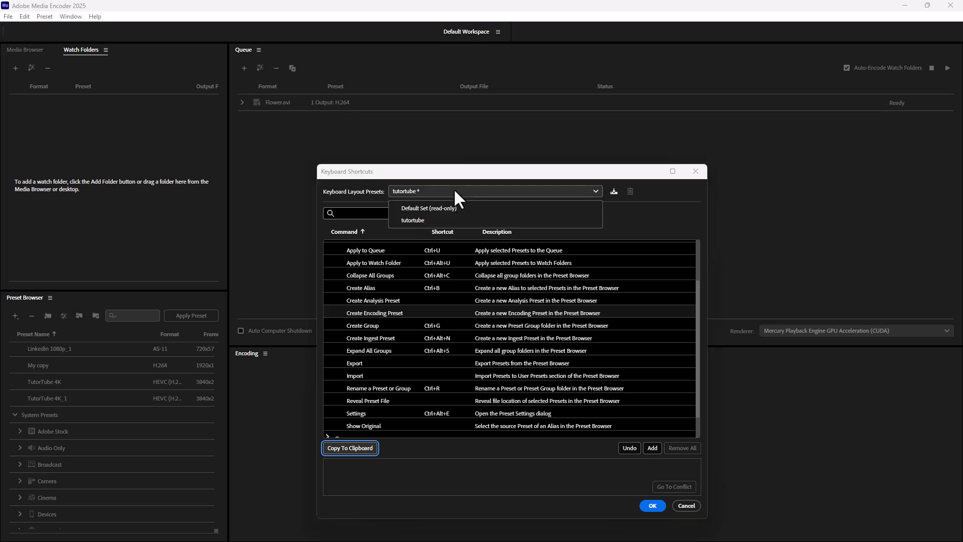
click(422, 208)
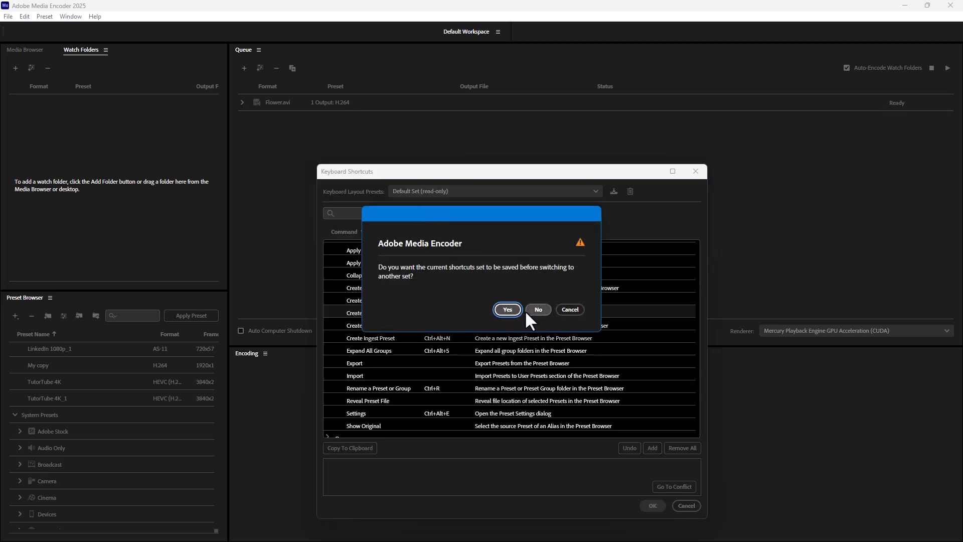
click(530, 310)
click(450, 193)
click(441, 207)
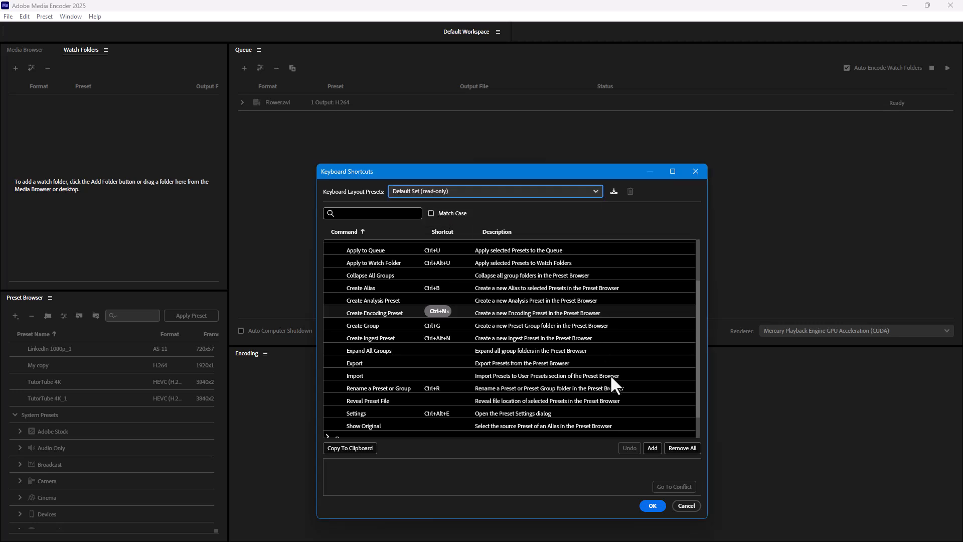
click(652, 506)
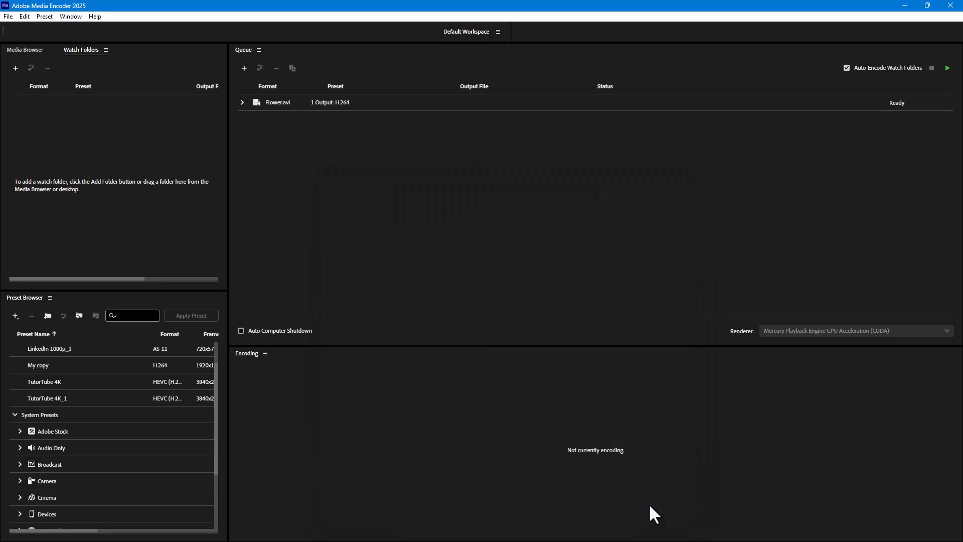